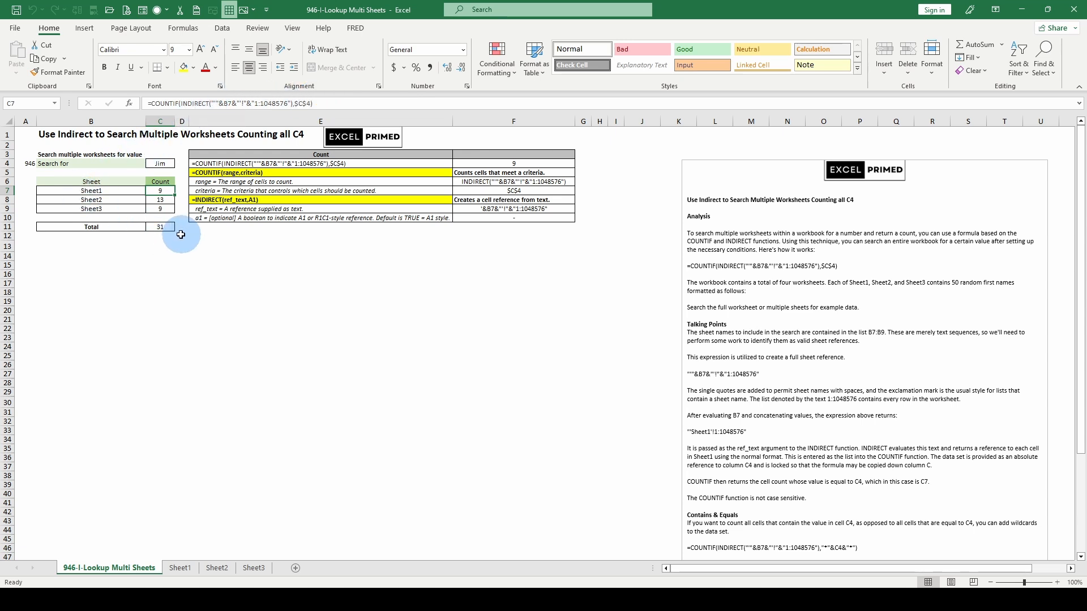
Inspect the range and criteria arguments of the COUNTIF formula in C7, leaving the formula as it is
{"action": "left_click", "coordinate": [164, 227]}
{"action": "left_click", "coordinate": [160, 191]}
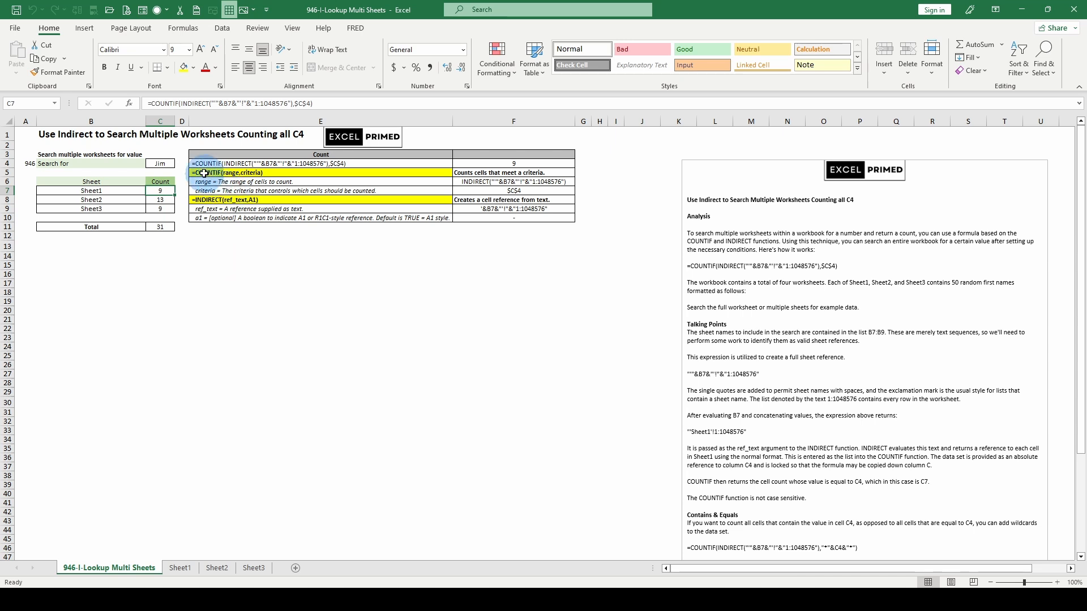
{"action": "left_click", "coordinate": [192, 103]}
{"action": "left_click", "coordinate": [193, 122]}
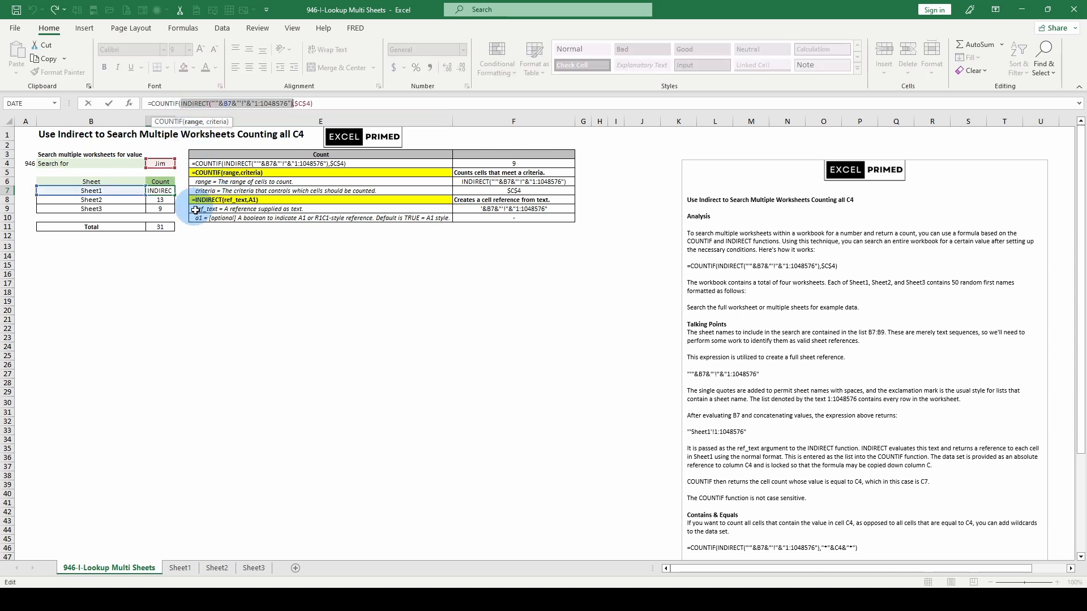
{"action": "left_click", "coordinate": [218, 122]}
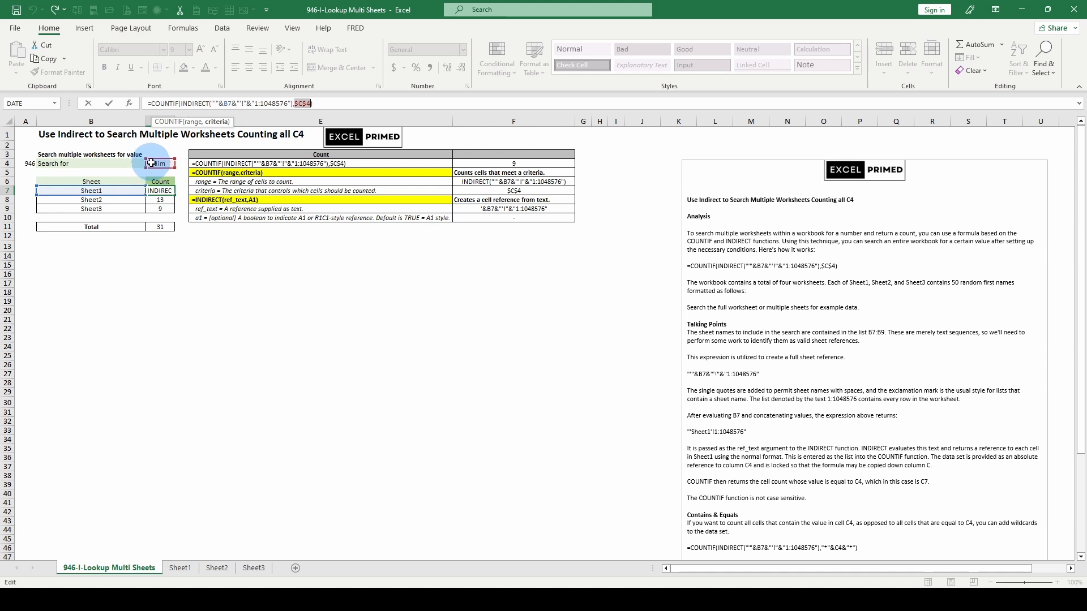
{"action": "key", "text": "Escape"}
Look over the block of names on Sheet1 and return to the Sheet1 count cell C7 on the lookup sheet
{"action": "left_click", "coordinate": [178, 569]}
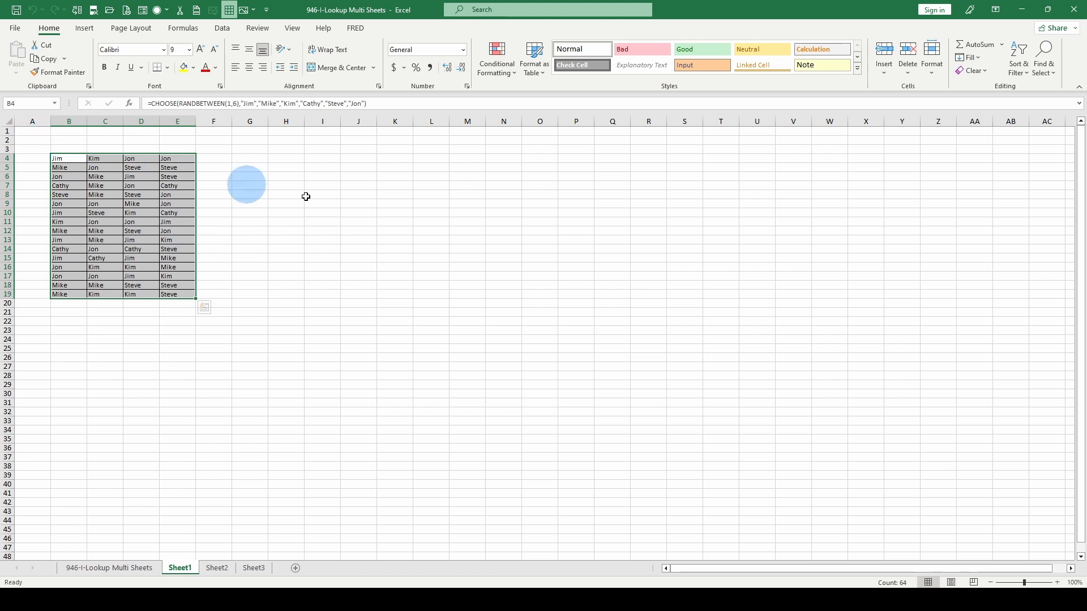
{"action": "scroll", "coordinate": [990, 478], "scroll_direction": "down", "scroll_amount": 2}
{"action": "left_click", "coordinate": [112, 230]}
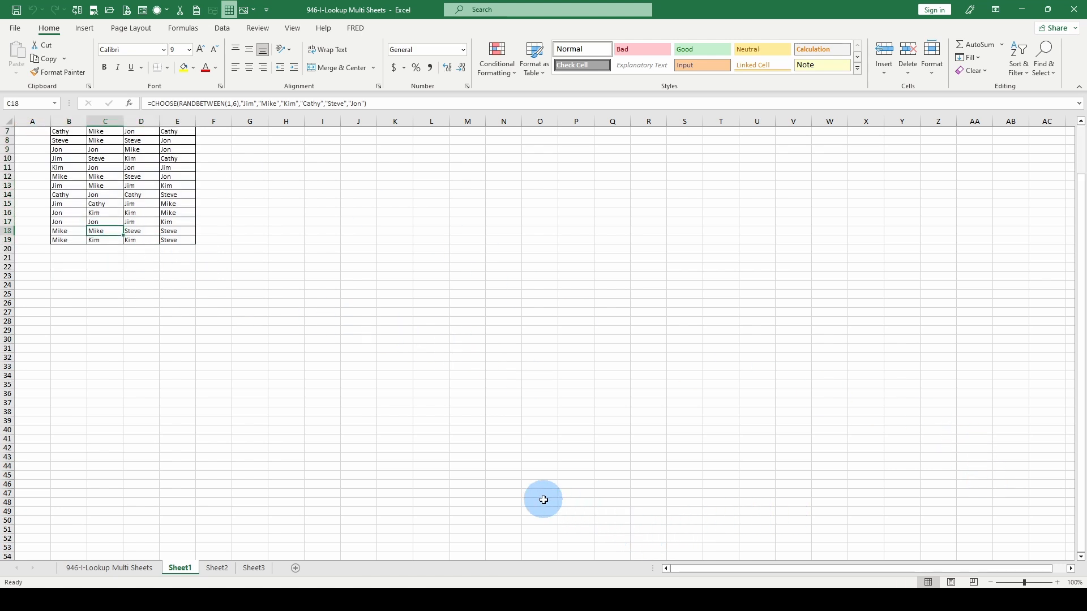
{"action": "scroll", "coordinate": [237, 414], "scroll_direction": "up", "scroll_amount": 2}
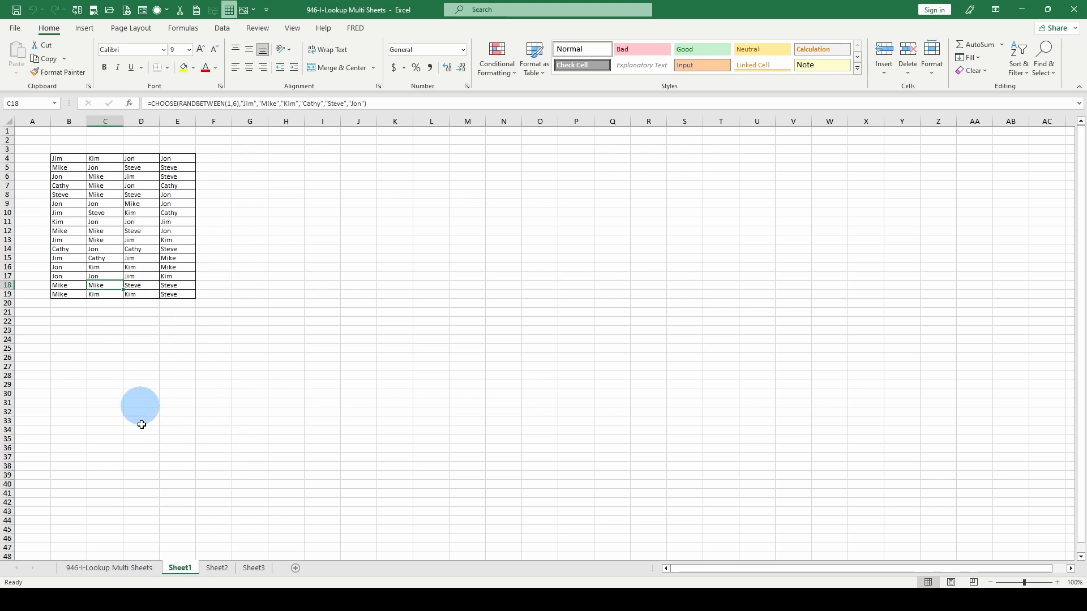
{"action": "left_click", "coordinate": [105, 569]}
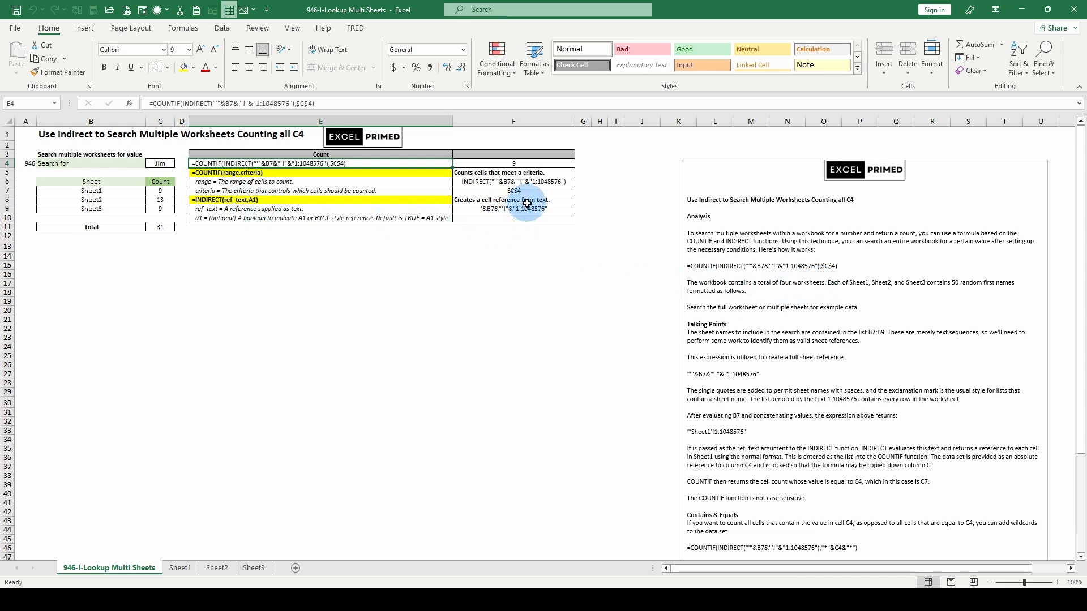
{"action": "left_click", "coordinate": [159, 191]}
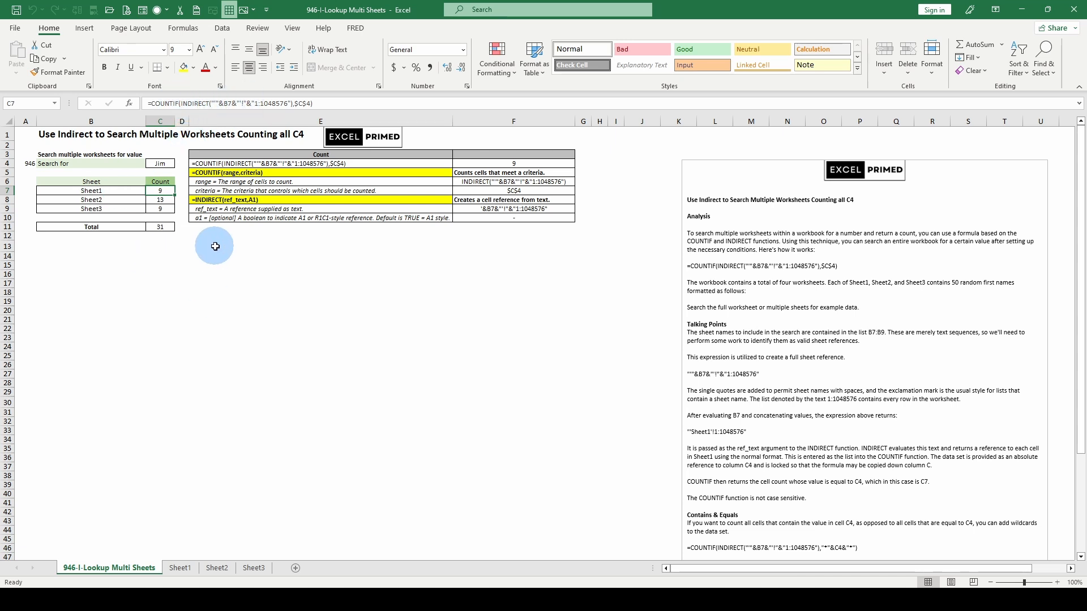
Enter a COUNTIF formula in E14 that counts the C4 search value directly in Sheet1!A1:Q39
{"action": "left_click", "coordinate": [230, 256]}
{"action": "type", "text": "=c"}
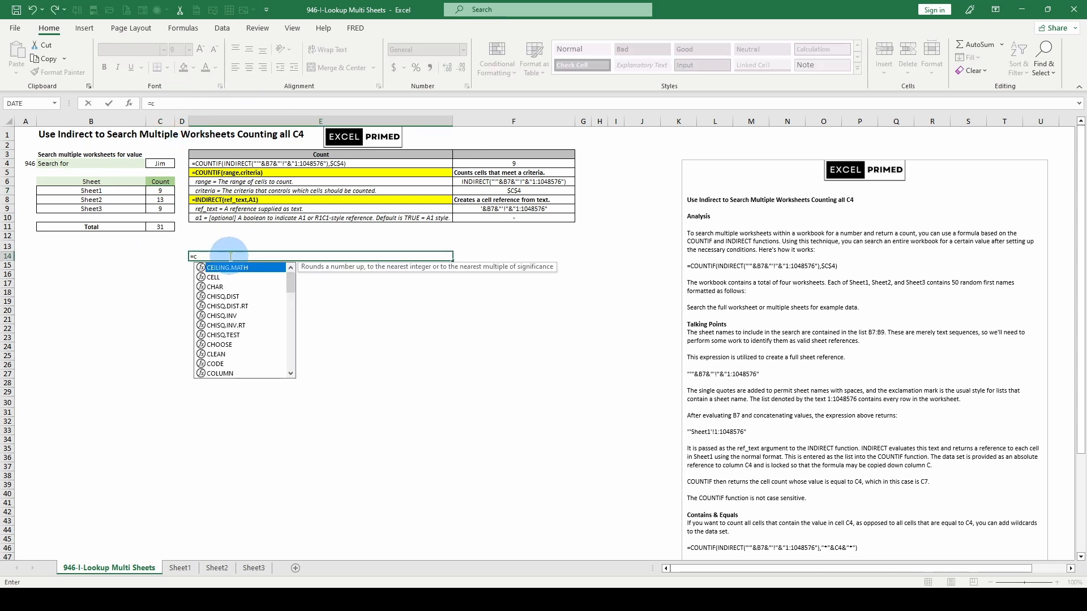
{"action": "type", "text": "ountif("}
{"action": "left_click", "coordinate": [180, 568]}
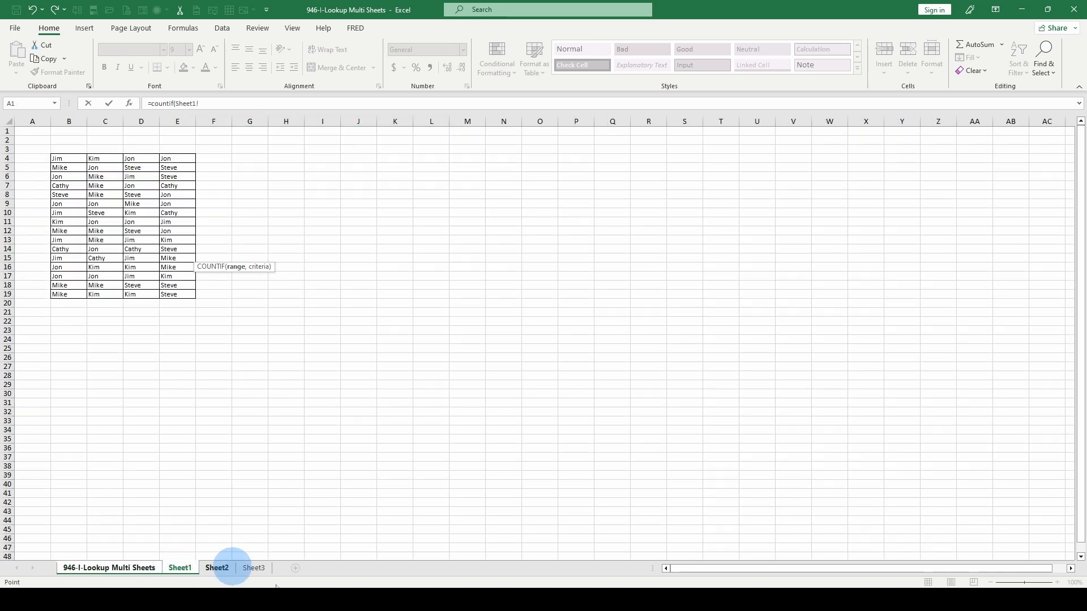
{"action": "left_click_drag", "start_coordinate": [25, 131], "coordinate": [609, 476]}
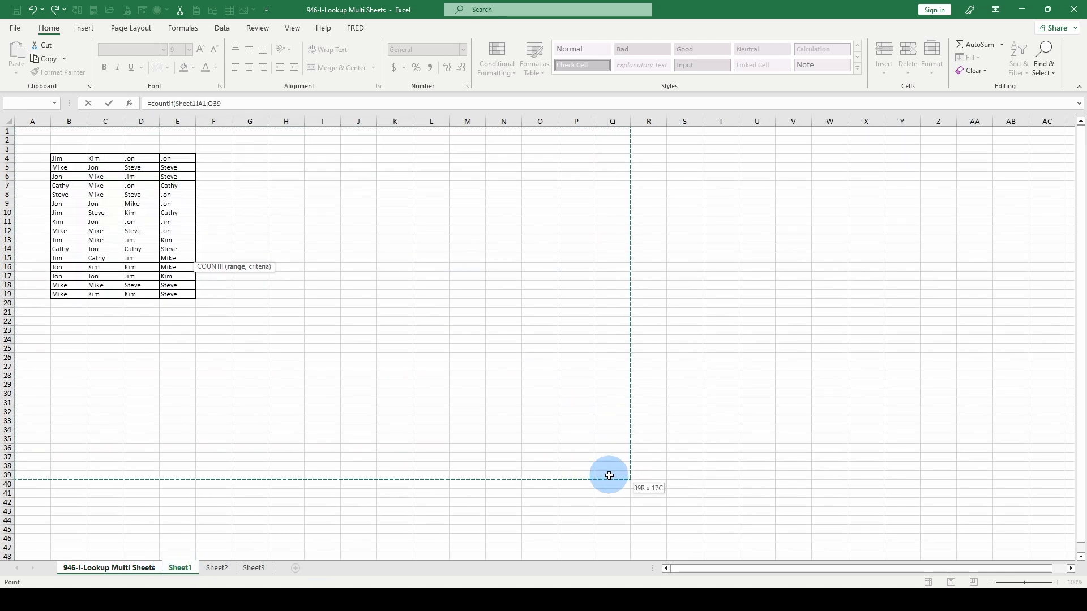
{"action": "left_click_drag", "start_coordinate": [609, 476], "coordinate": [610, 475]}
{"action": "left_click", "coordinate": [228, 103]}
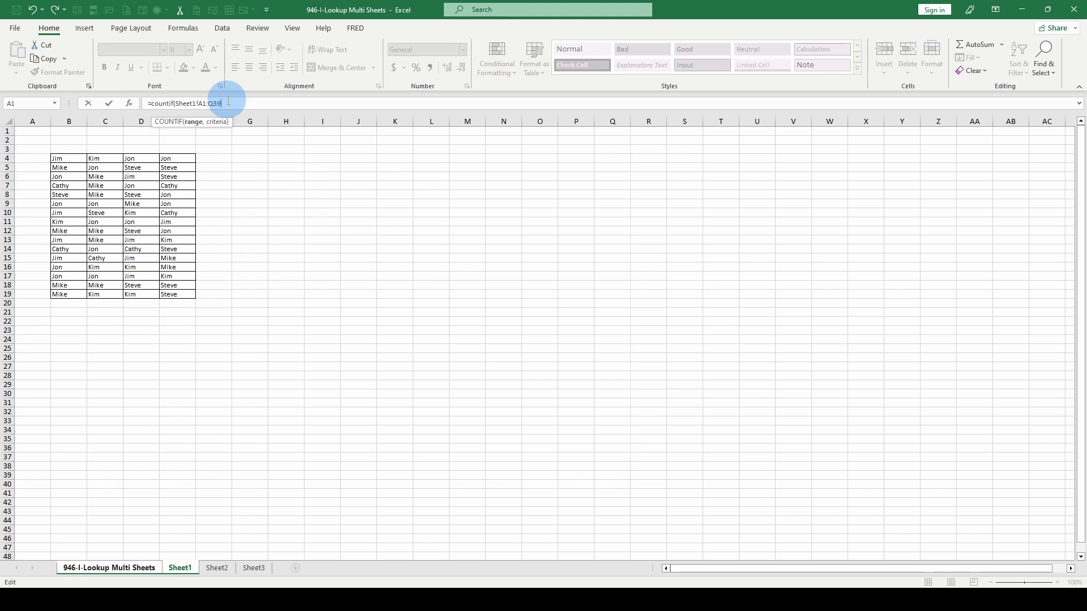
{"action": "type", "text": ","}
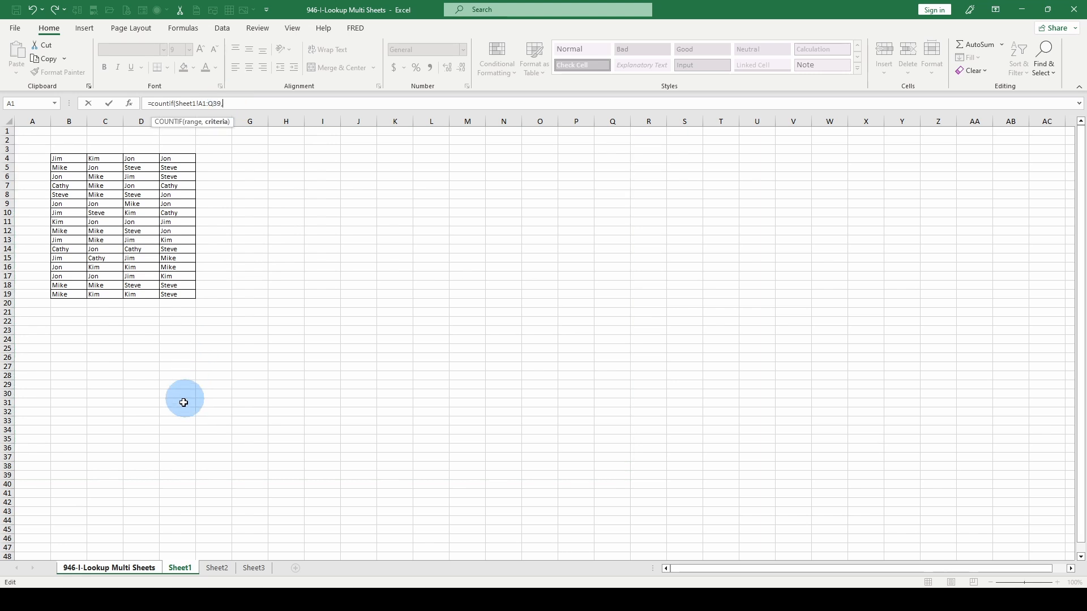
{"action": "left_click", "coordinate": [110, 568]}
{"action": "left_click", "coordinate": [165, 164]}
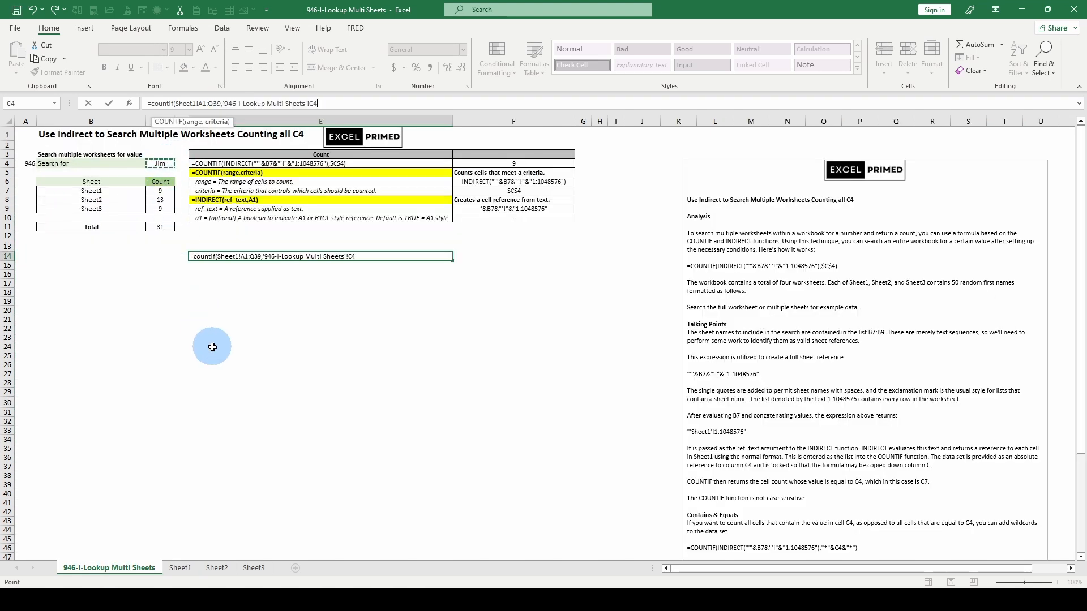
{"action": "key", "text": "ctrl+Return"}
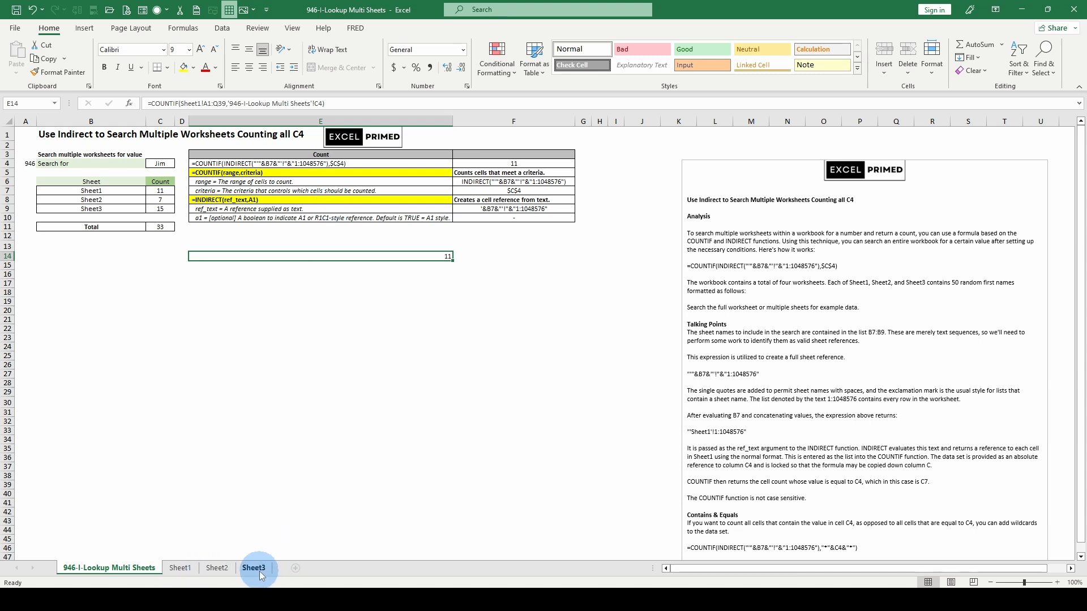
Compare the INDIRECT-based count formula in C7 with the direct COUNTIF formula in E14
{"action": "left_click", "coordinate": [159, 192]}
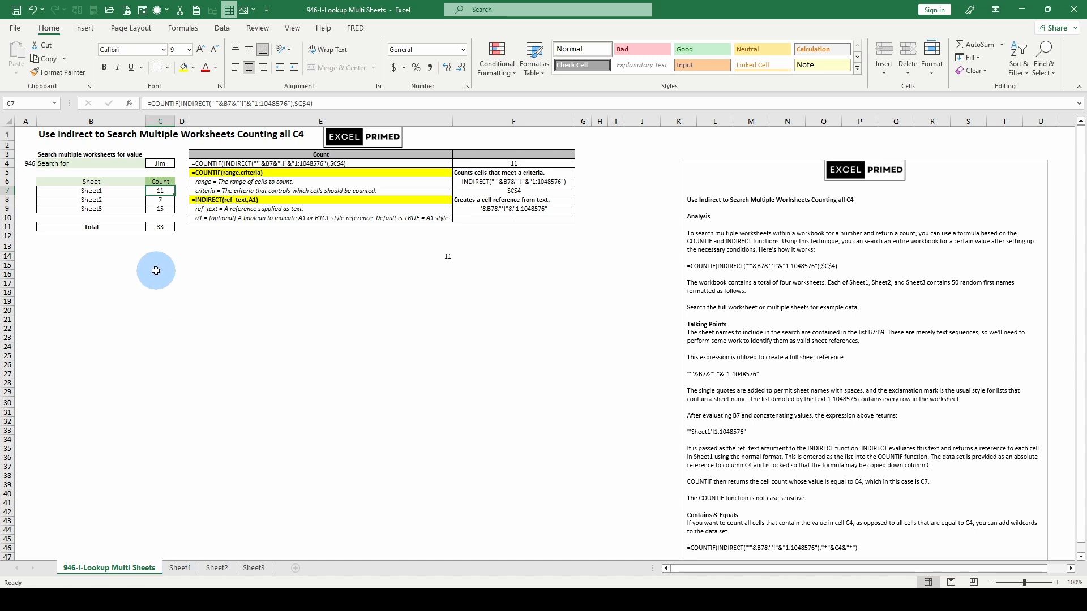
{"action": "left_click", "coordinate": [276, 256]}
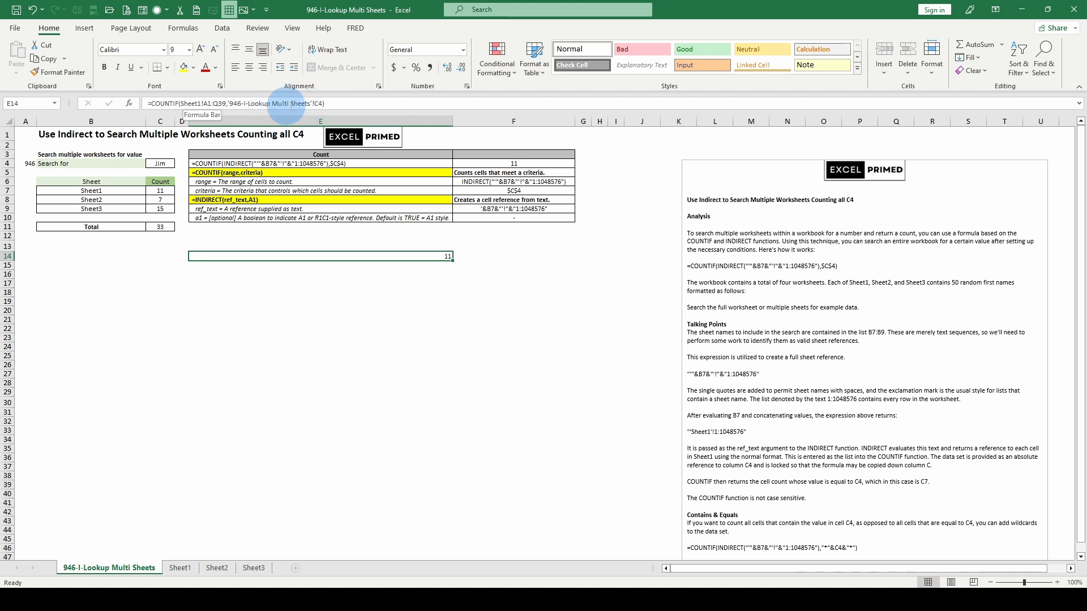
{"action": "left_click", "coordinate": [158, 191]}
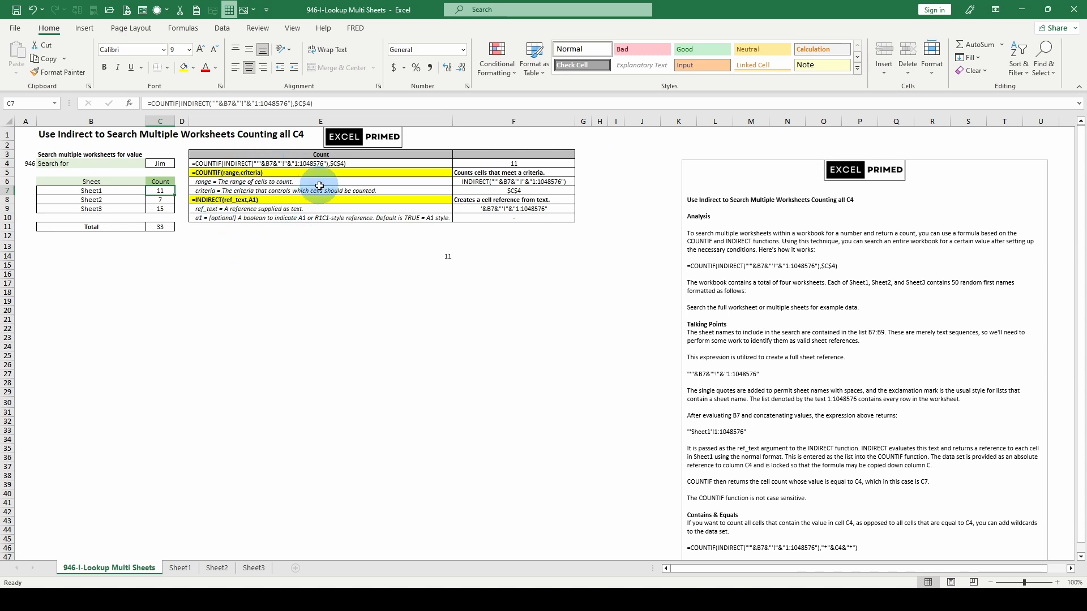
{"action": "left_click", "coordinate": [389, 256]}
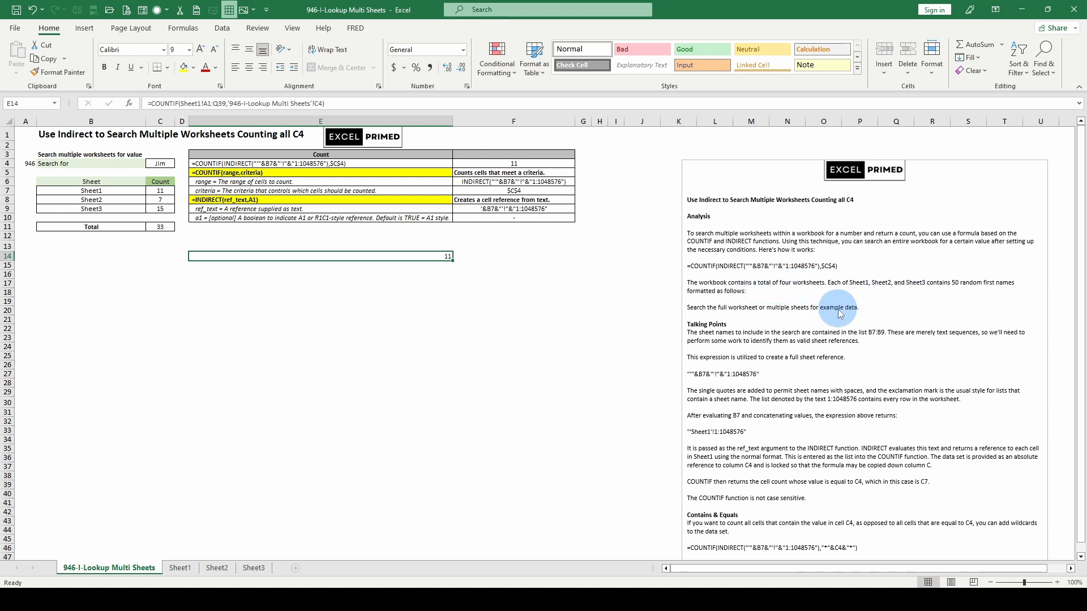
Read the notes on building the sheet reference and check the count formulas for Sheet2 and Sheet3
{"action": "scroll", "coordinate": [711, 344], "scroll_direction": "down", "scroll_amount": 1}
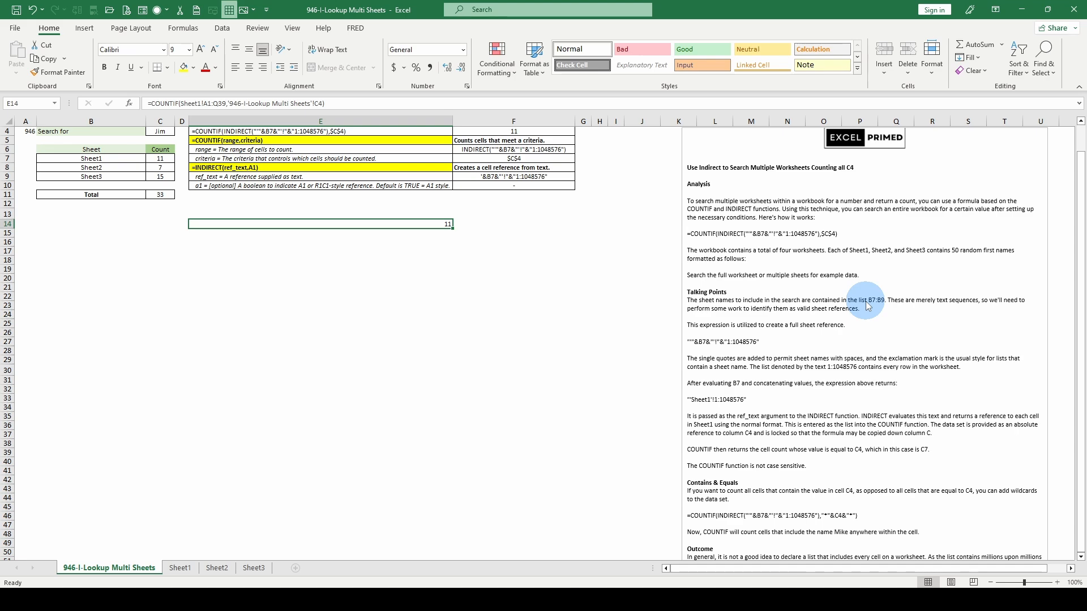
{"action": "scroll", "coordinate": [250, 332], "scroll_direction": "up", "scroll_amount": 1}
{"action": "scroll", "coordinate": [702, 326], "scroll_direction": "down", "scroll_amount": 2}
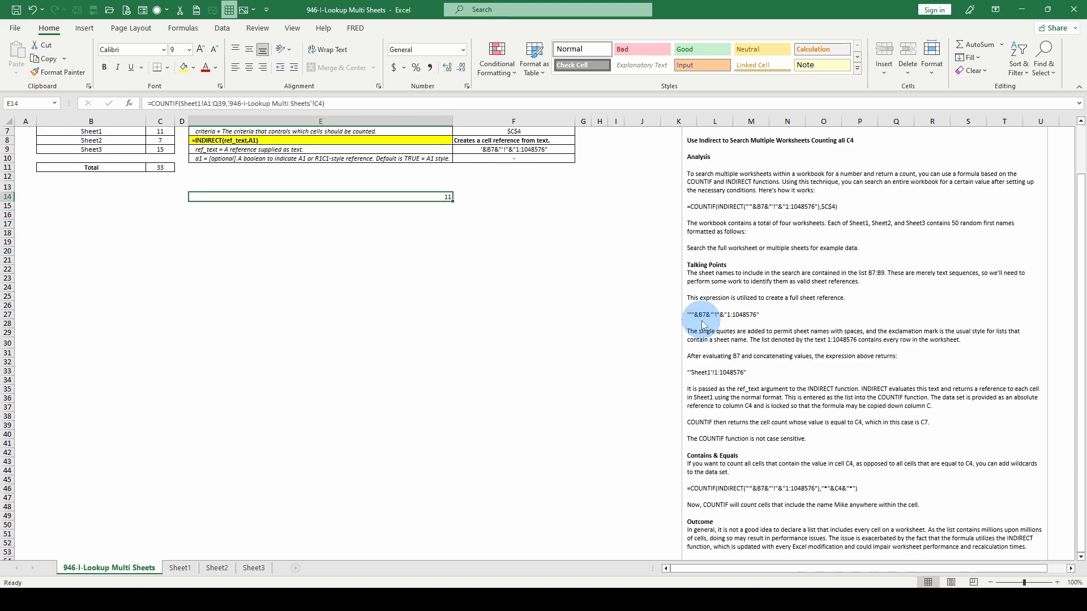
{"action": "scroll", "coordinate": [696, 335], "scroll_direction": "up", "scroll_amount": 2}
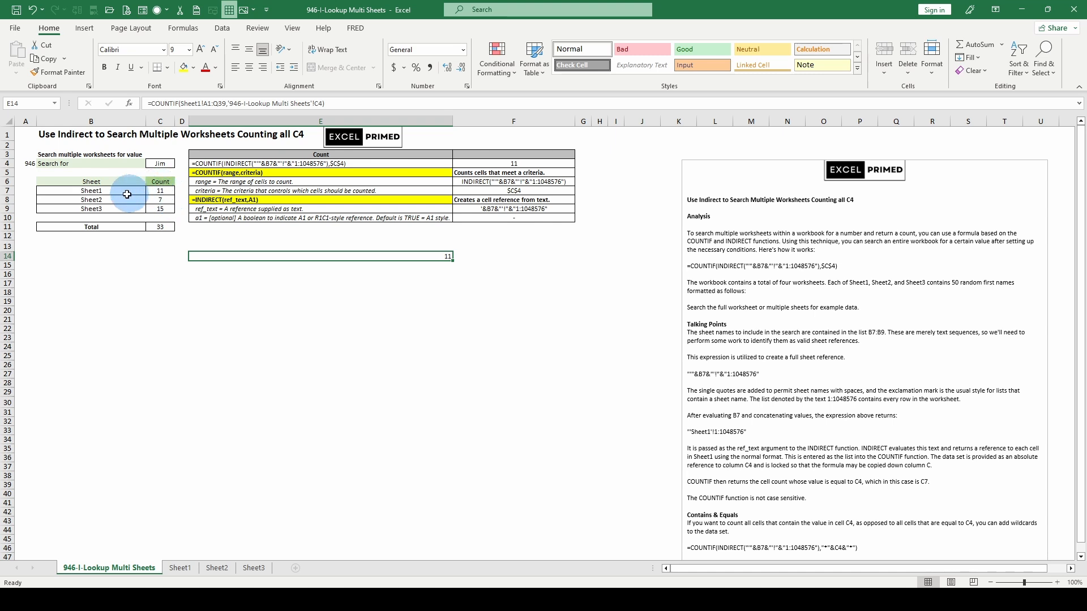
{"action": "left_click", "coordinate": [155, 203]}
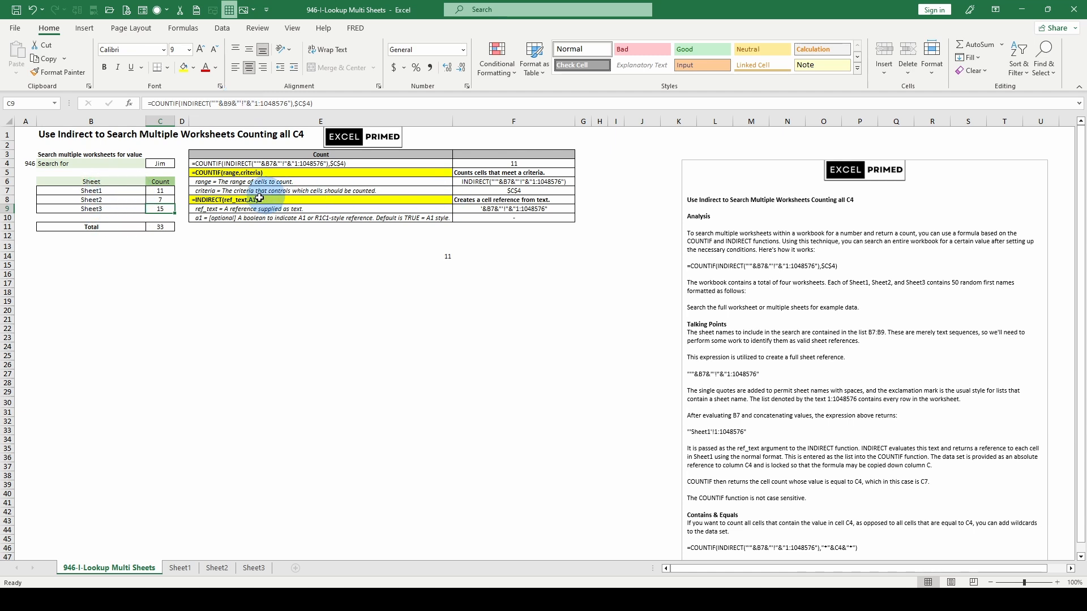
{"action": "scroll", "coordinate": [805, 488], "scroll_direction": "down", "scroll_amount": 1}
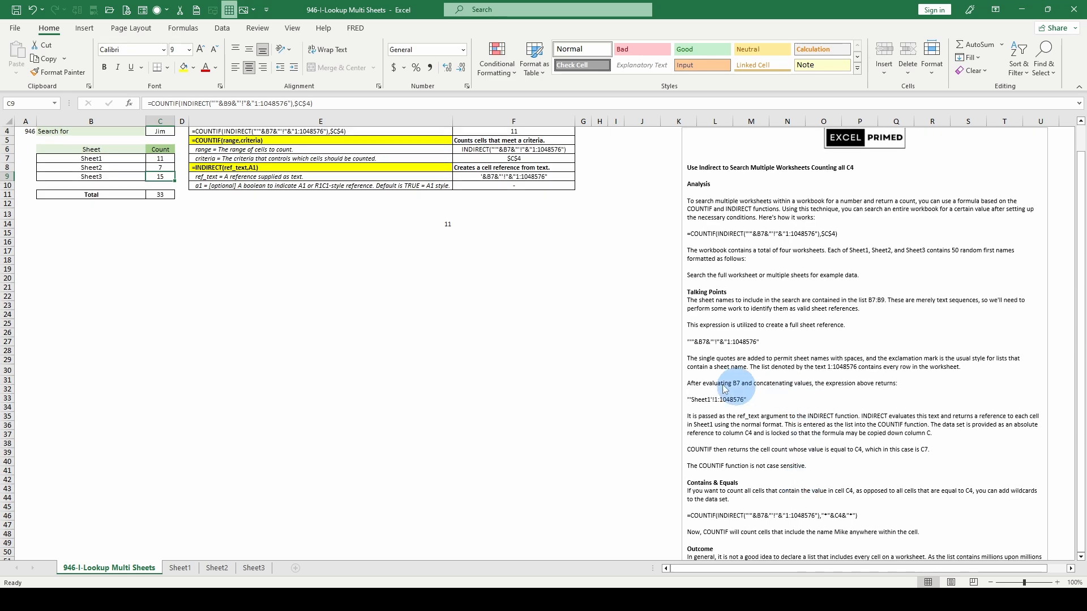
{"action": "scroll", "coordinate": [444, 210], "scroll_direction": "up", "scroll_amount": 1}
Evaluate the ref_text argument of INDIRECT inside the C7 formula and discard the edit
{"action": "left_click", "coordinate": [260, 165]}
{"action": "double_click", "coordinate": [160, 191]}
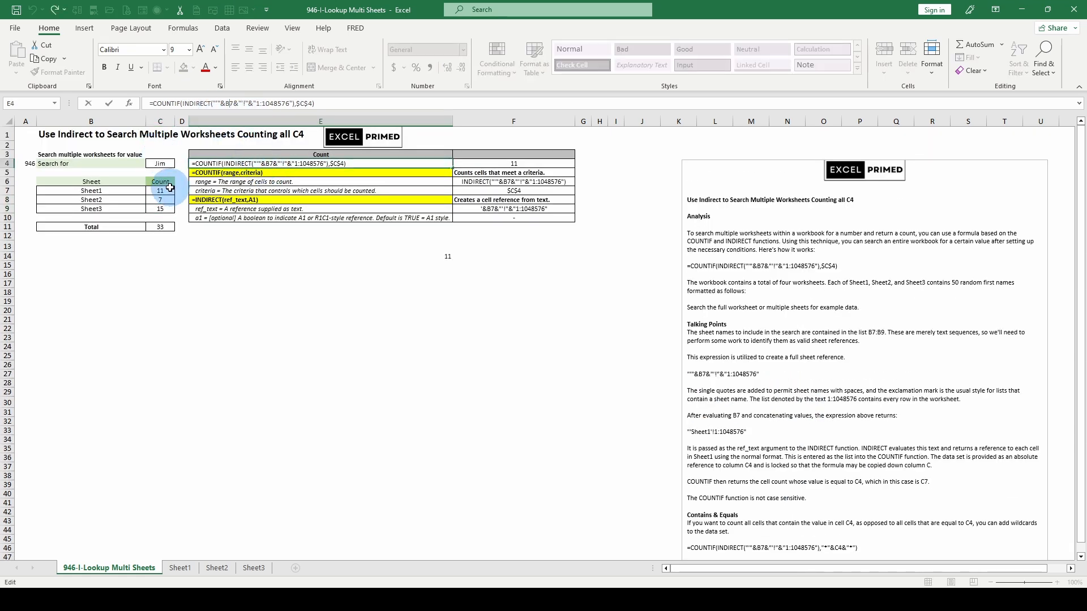
{"action": "left_click", "coordinate": [227, 122]}
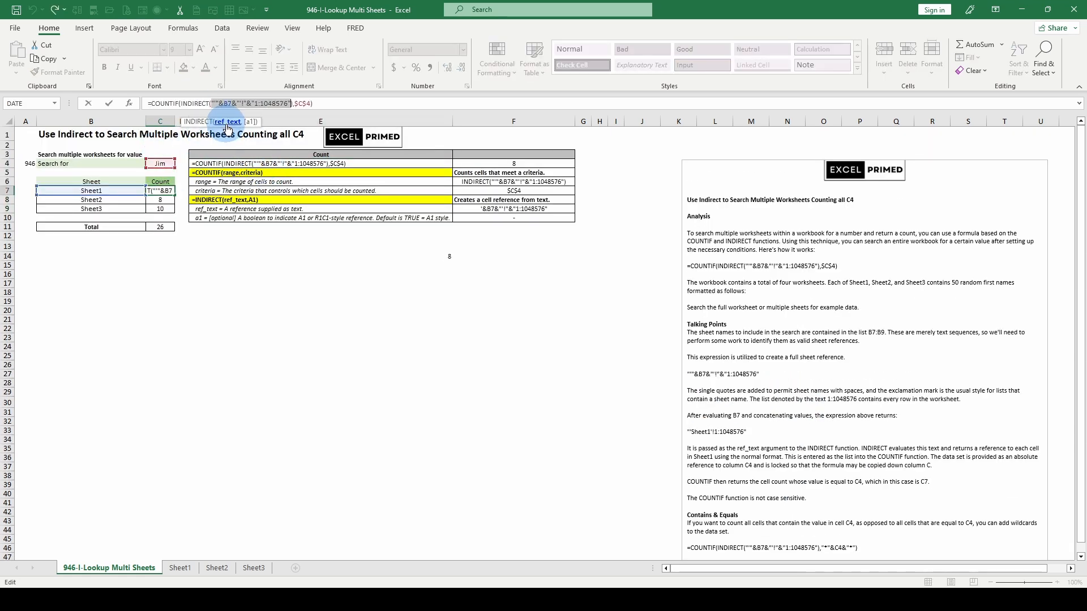
{"action": "key", "text": "F9"}
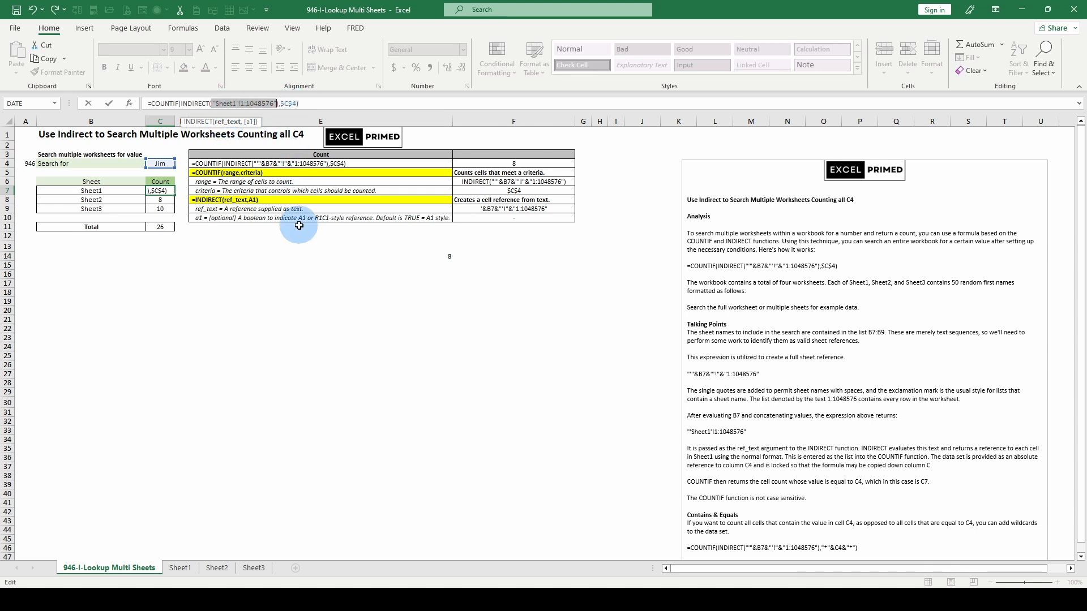
{"action": "key", "text": "Escape"}
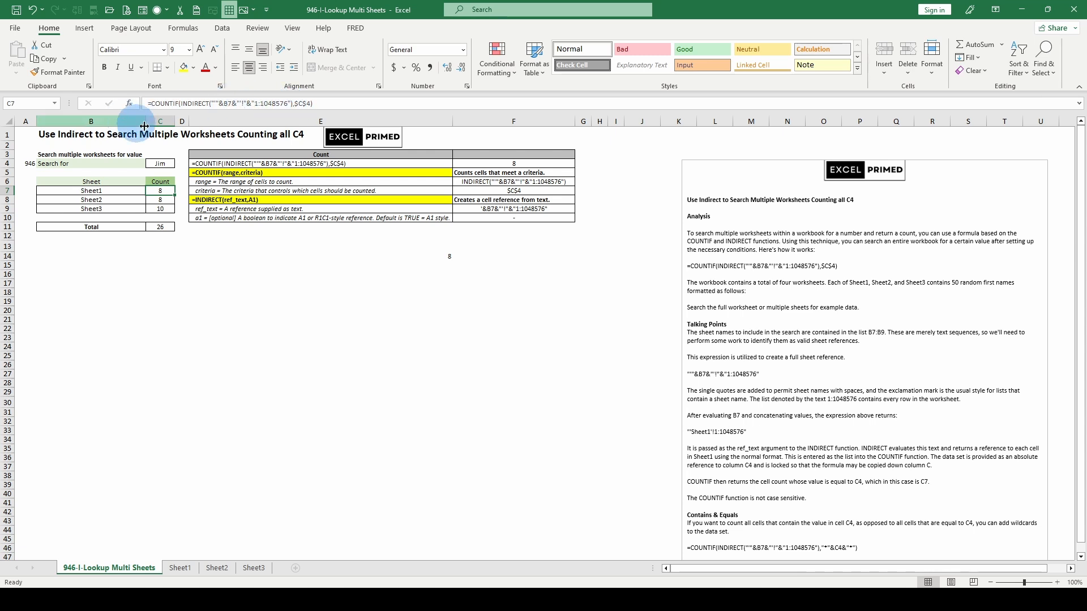
Read the Contains & Equals and Outcome notes, and go back to the direct COUNTIF formula in E14
{"action": "scroll", "coordinate": [808, 402], "scroll_direction": "down", "scroll_amount": 2}
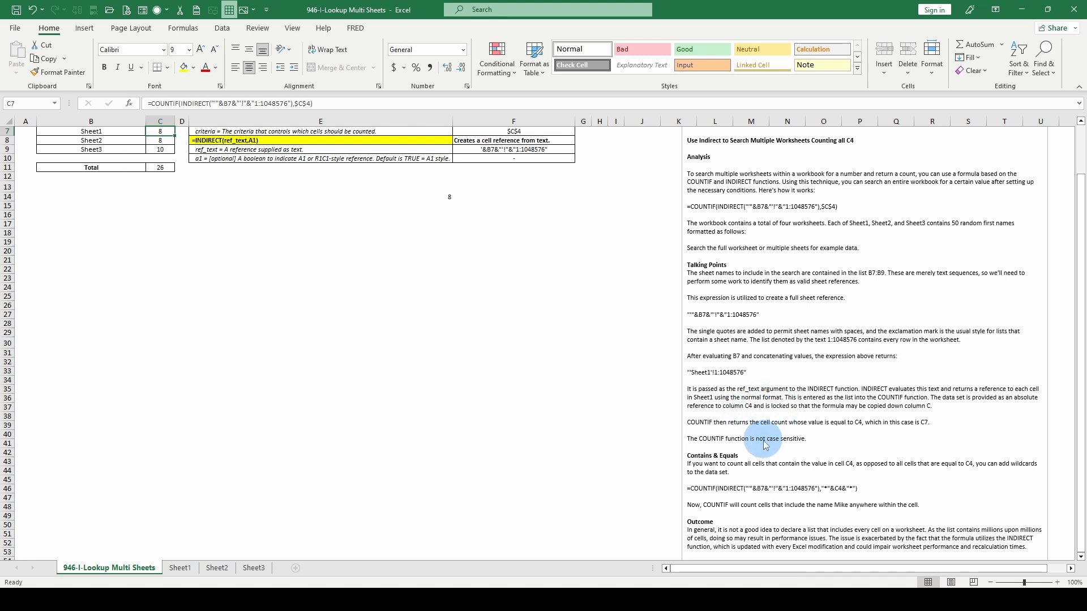
{"action": "scroll", "coordinate": [736, 453], "scroll_direction": "down", "scroll_amount": 1}
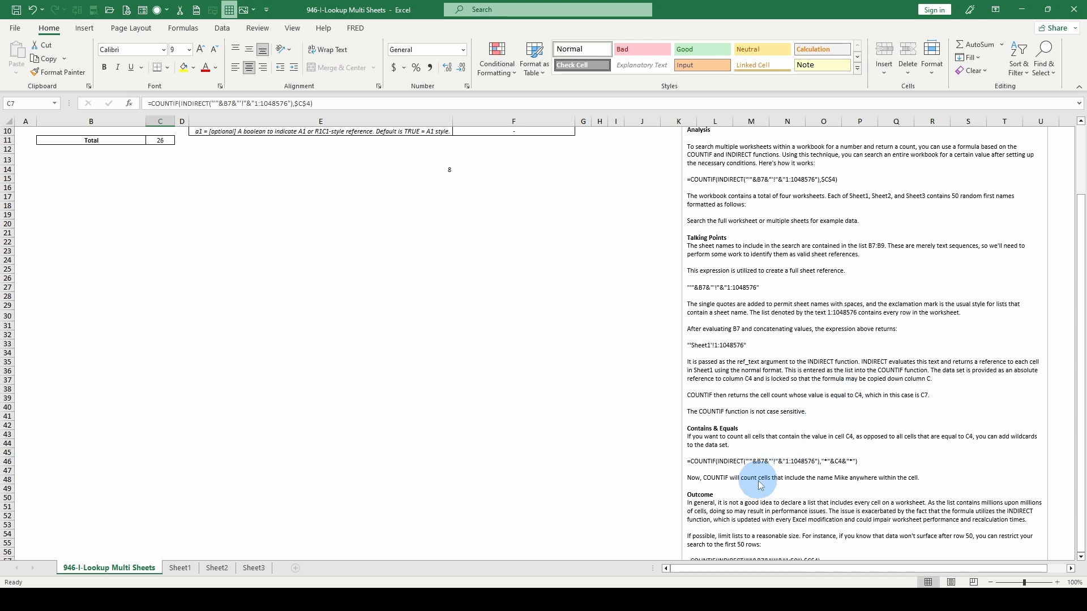
{"action": "scroll", "coordinate": [758, 479], "scroll_direction": "down", "scroll_amount": 1}
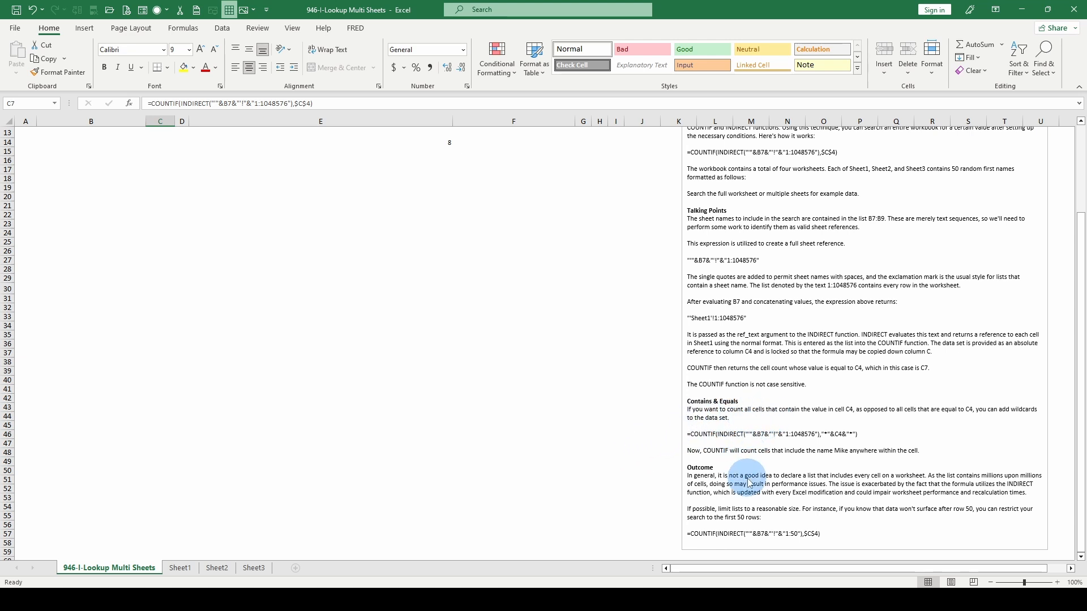
{"action": "scroll", "coordinate": [748, 484], "scroll_direction": "up", "scroll_amount": 4}
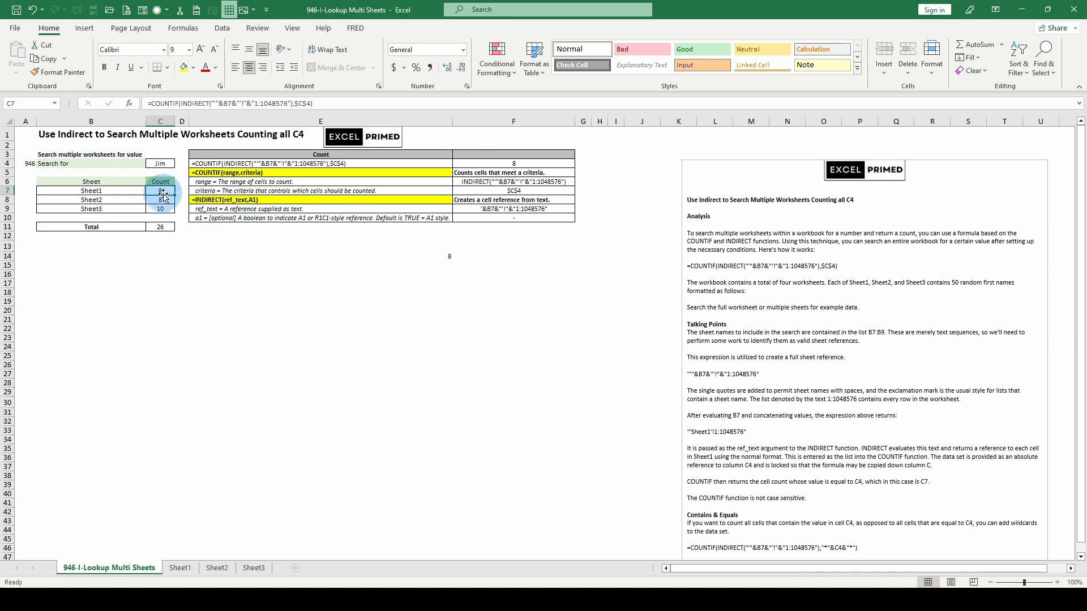
{"action": "left_click", "coordinate": [398, 263]}
{"action": "left_click", "coordinate": [402, 255]}
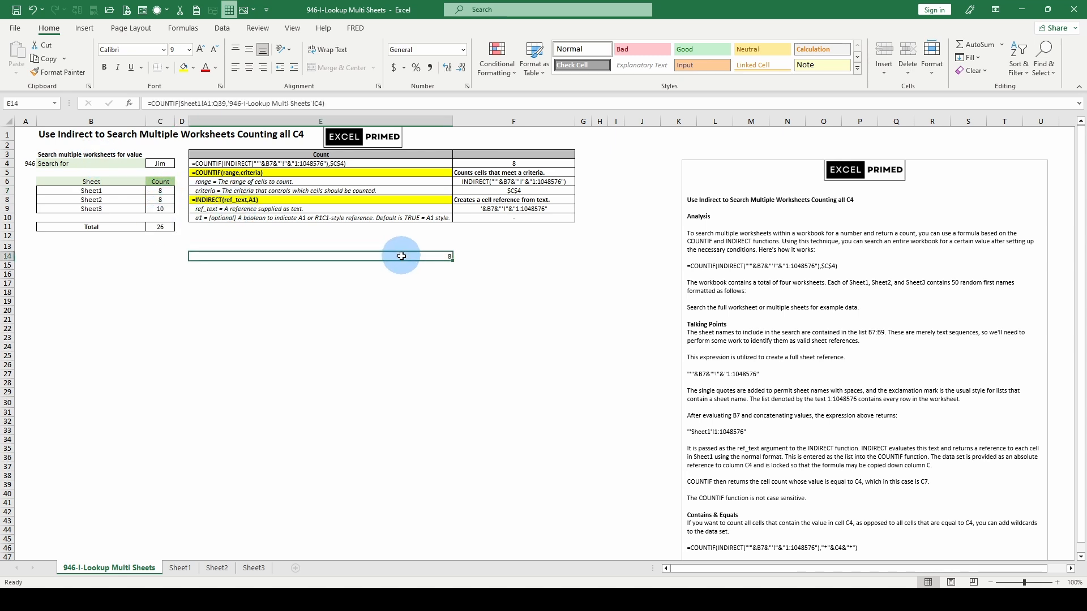